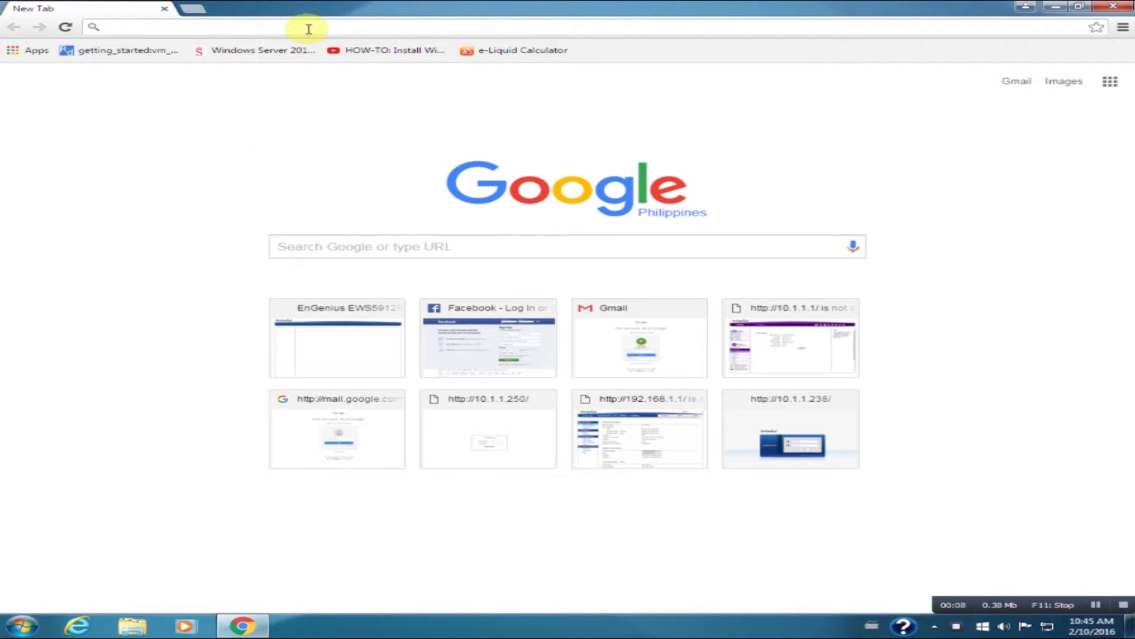
{"action": "type", "text": "10.1."}
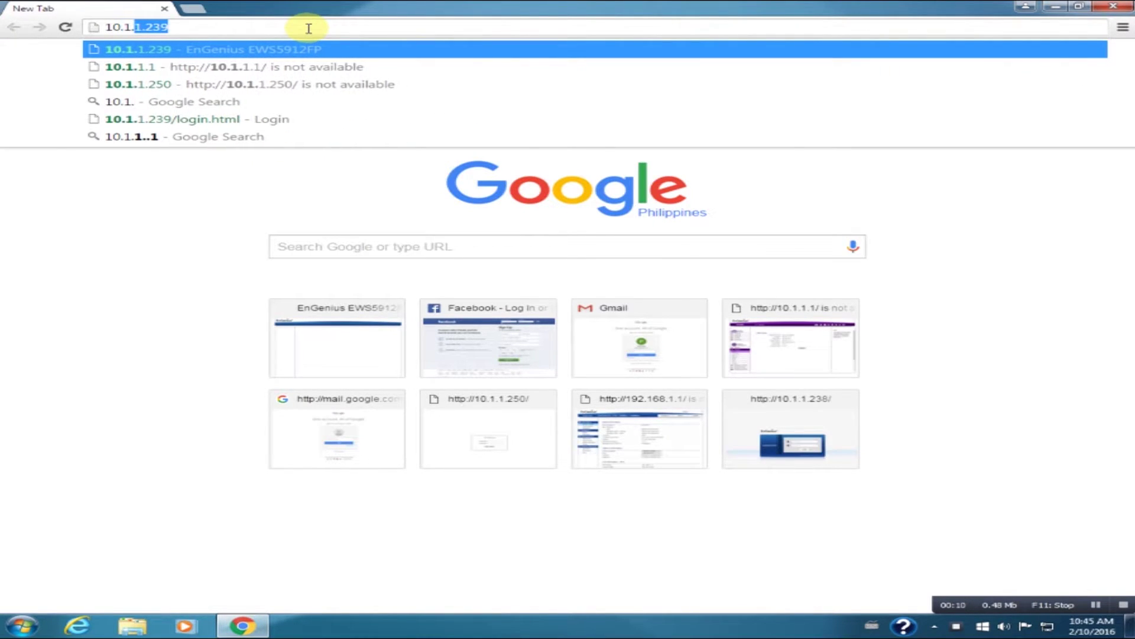
{"action": "type", "text": "1.239"}
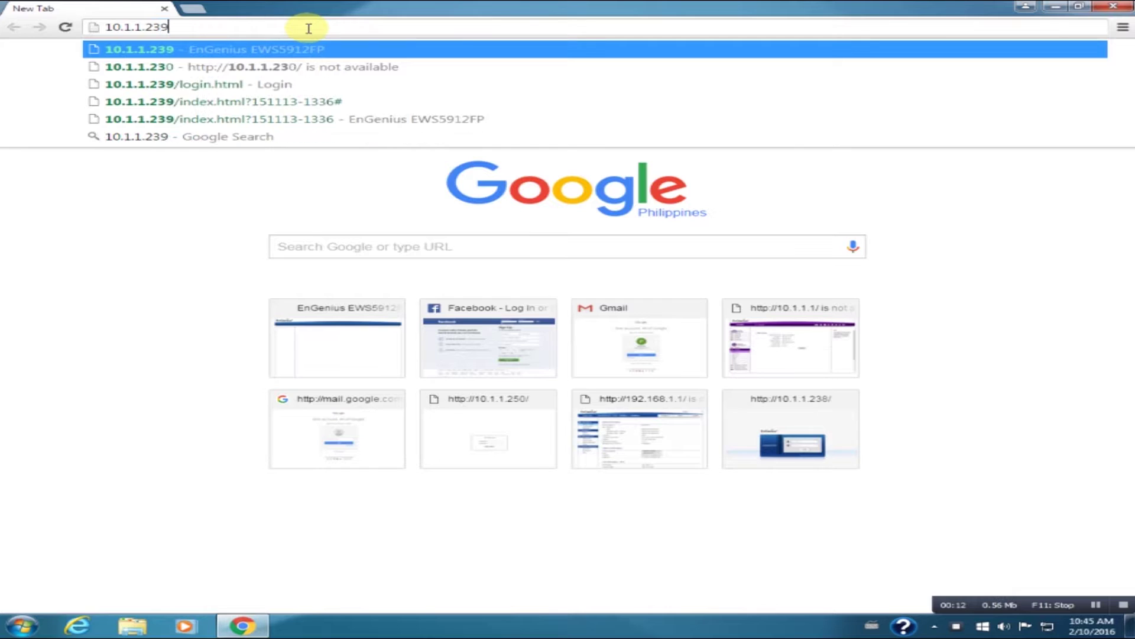
Step: Load the EnGenius controller login page at 10.1.1.239 in Chrome
{"action": "key", "text": "Return"}
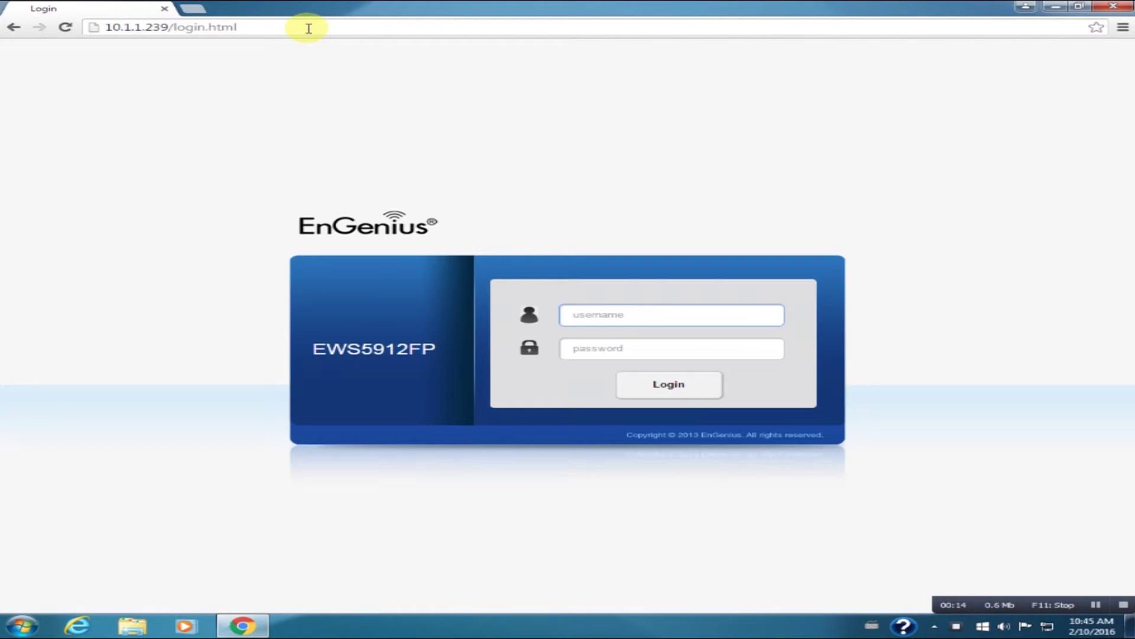
{"action": "type", "text": "ad"}
{"action": "type", "text": "min"}
Step: Log in to the controller with username admin and its password
{"action": "key", "text": "Tab"}
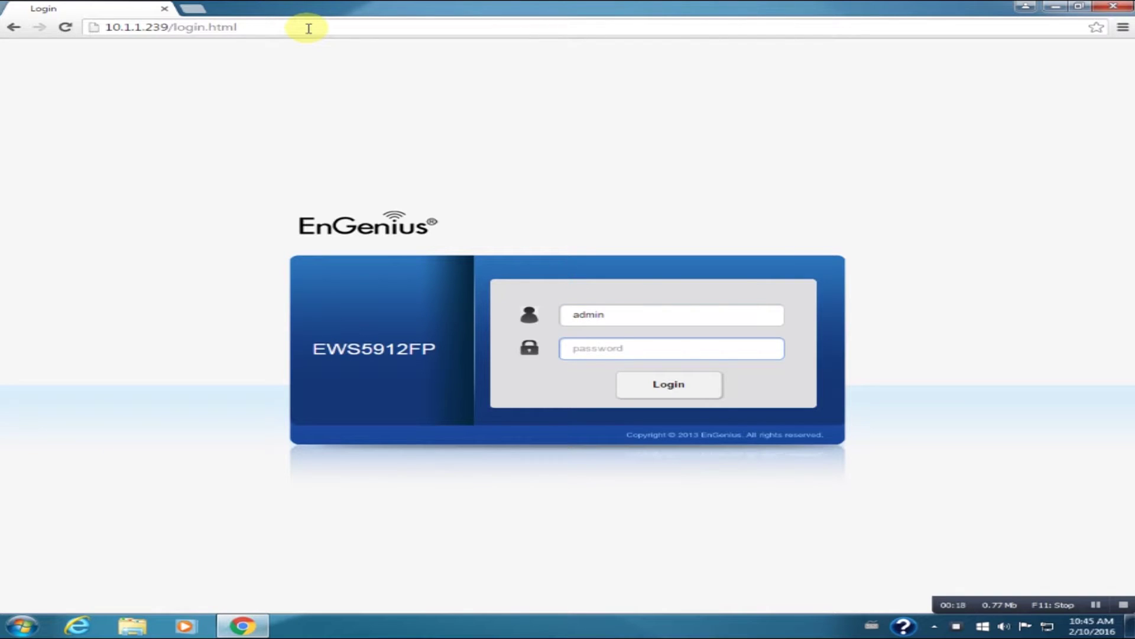
{"action": "type", "text": "passwor"}
{"action": "key", "text": "Return"}
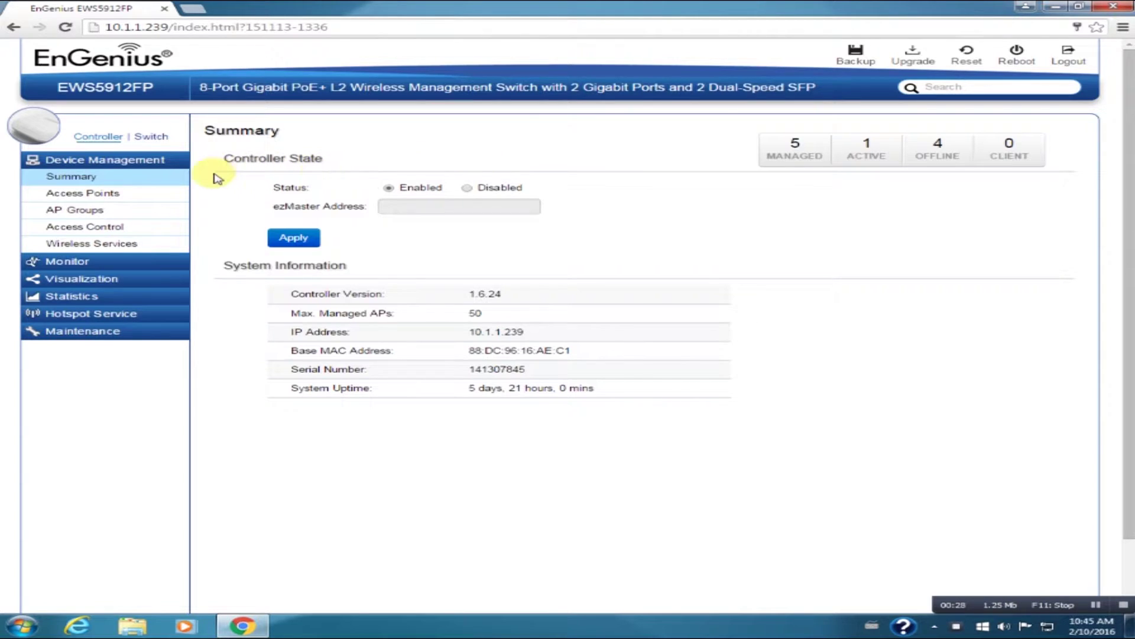
Step: Open the online EWS310AP from Access Points and expand its 2.4GHz WLAN settings
{"action": "left_click", "coordinate": [118, 197]}
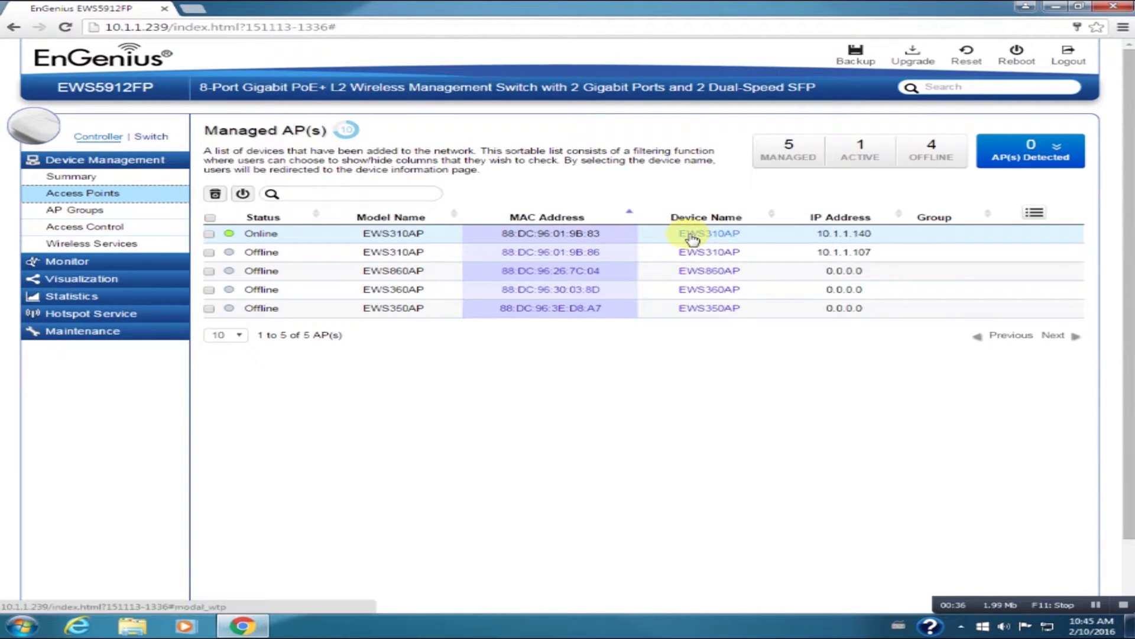
{"action": "left_click", "coordinate": [692, 240]}
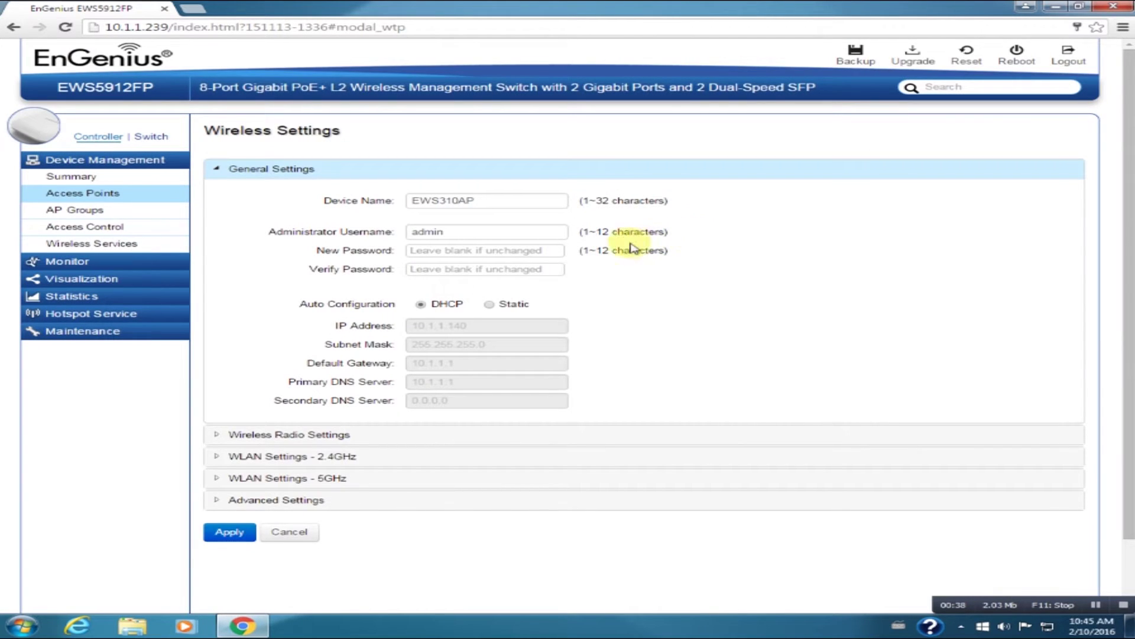
{"action": "left_click", "coordinate": [294, 458]}
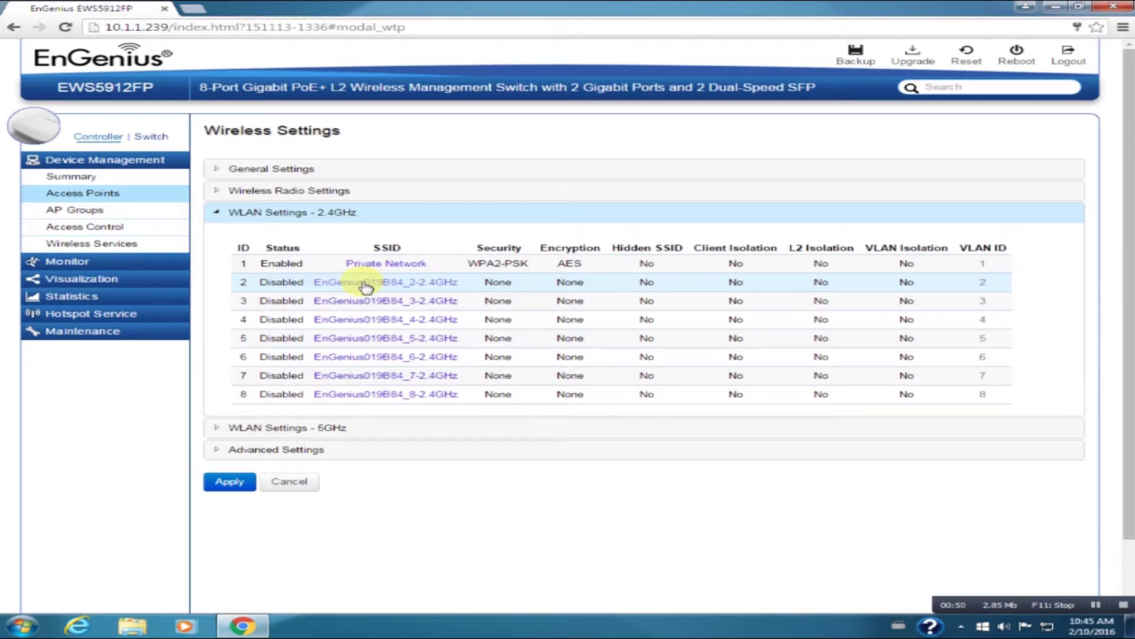
Step: Enable the second 2.4GHz SSID as Guest Network with client and L2 isolation
{"action": "left_click", "coordinate": [366, 282]}
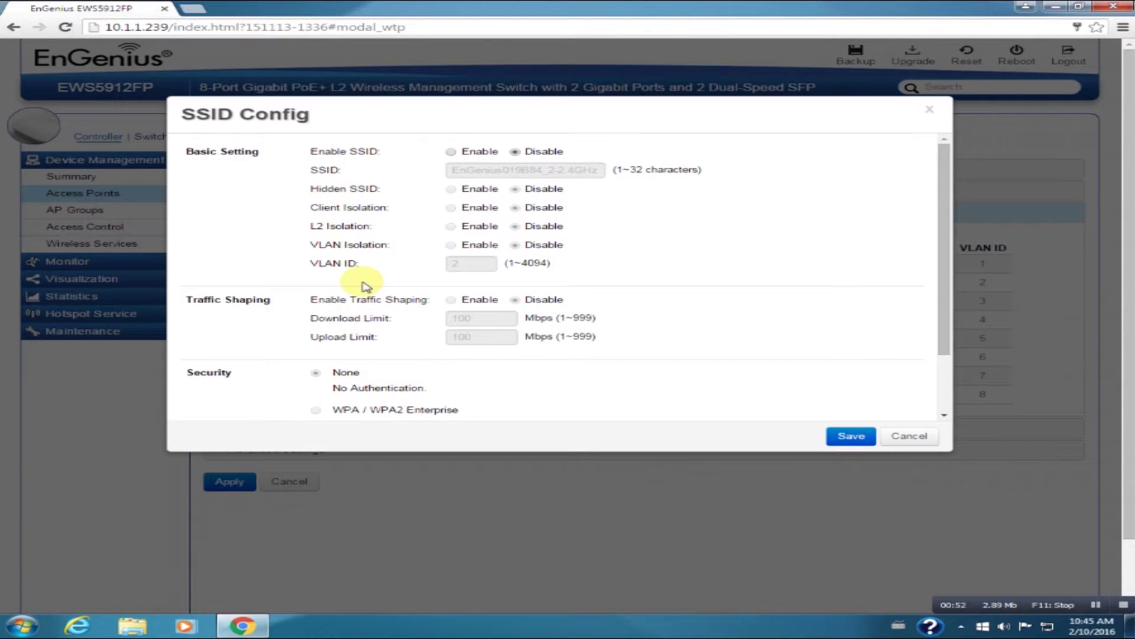
{"action": "left_click", "coordinate": [451, 153]}
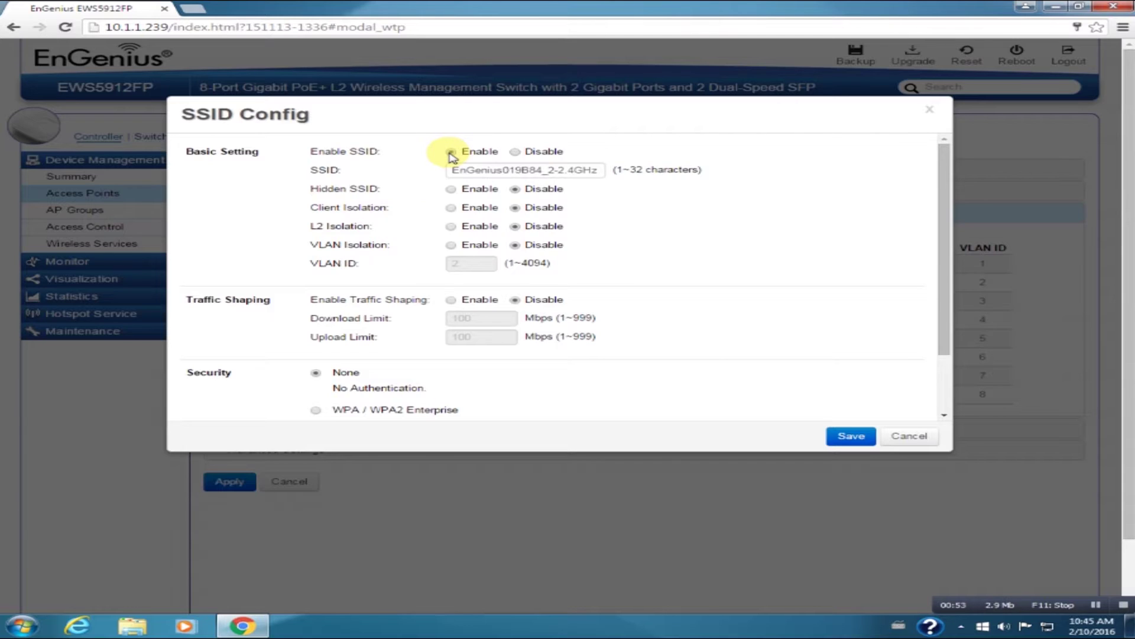
{"action": "triple_click", "coordinate": [494, 171]}
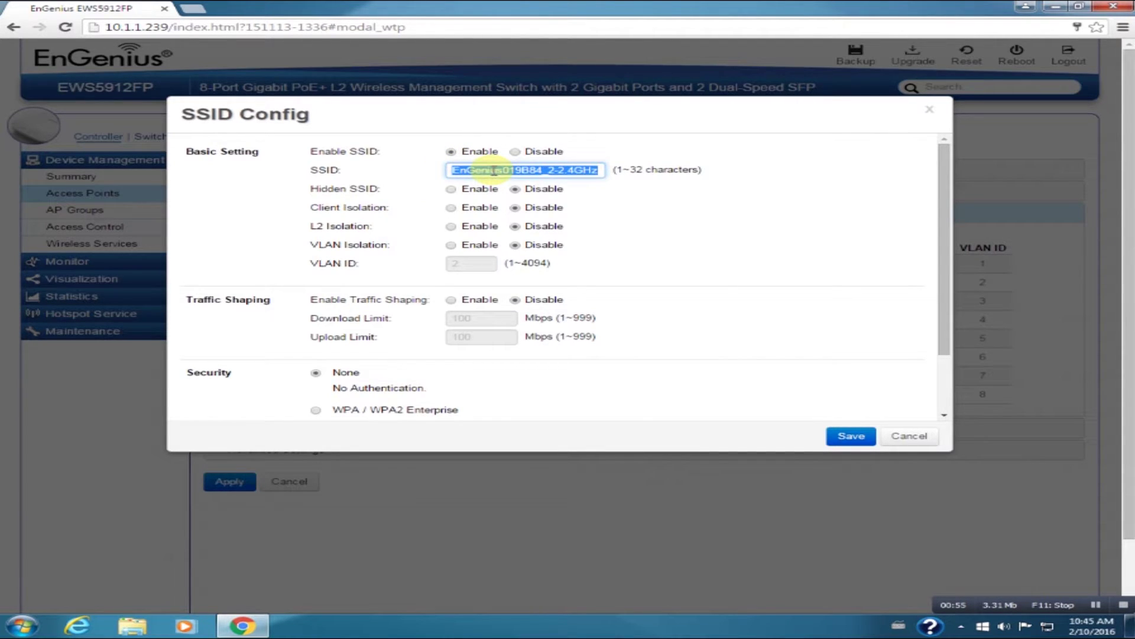
{"action": "type", "text": "Gues"}
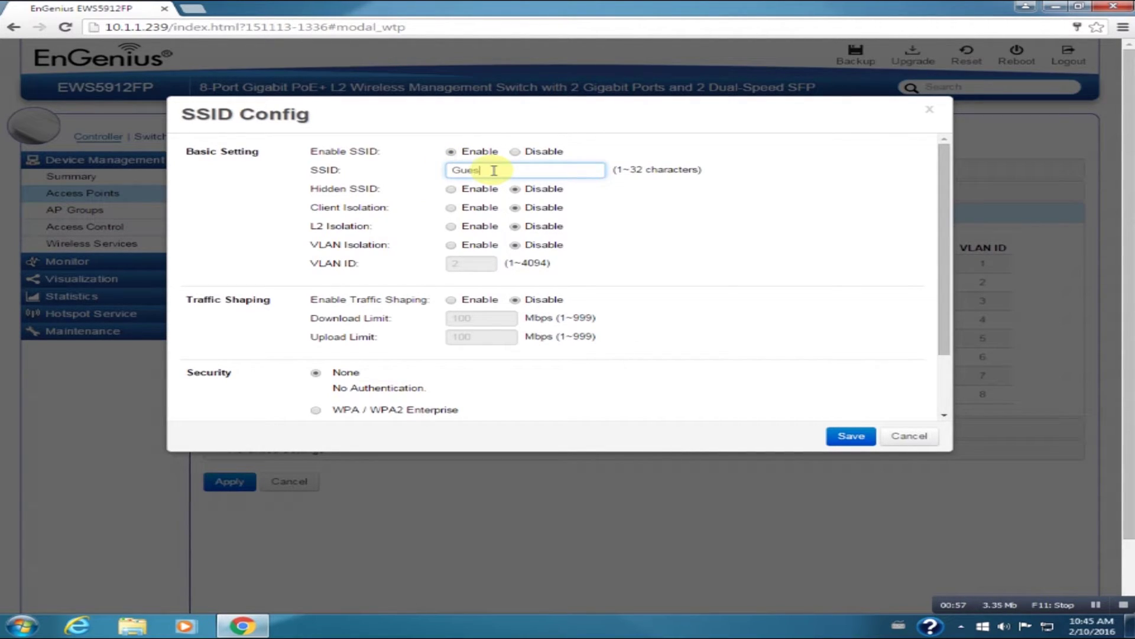
{"action": "type", "text": "t Net"}
{"action": "type", "text": "work"}
{"action": "left_click", "coordinate": [451, 208]}
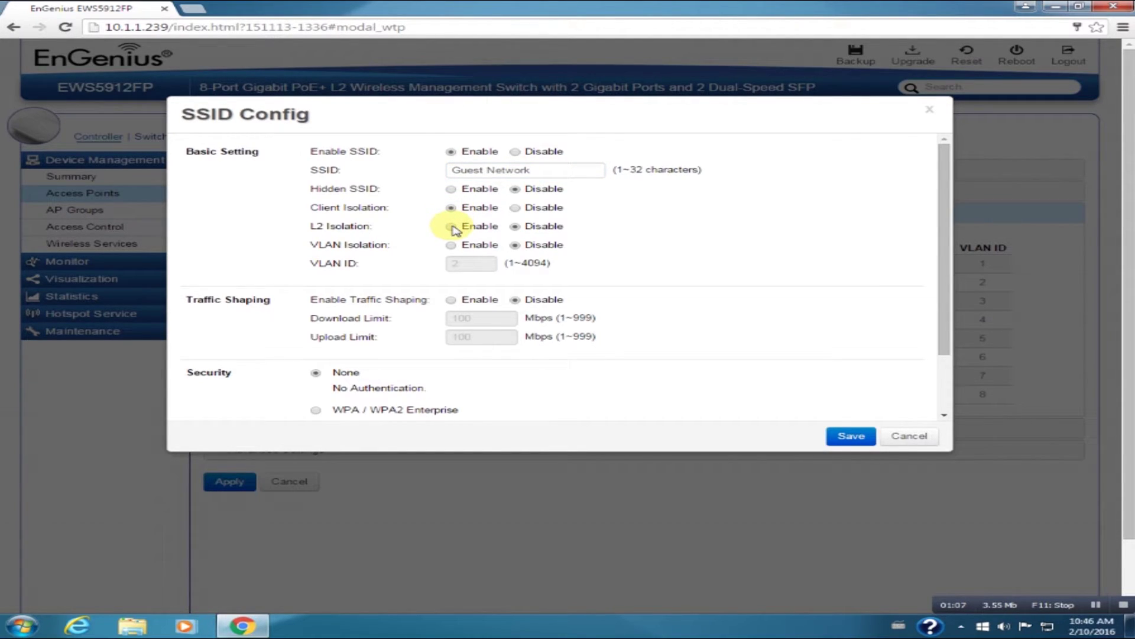
{"action": "left_click", "coordinate": [452, 227]}
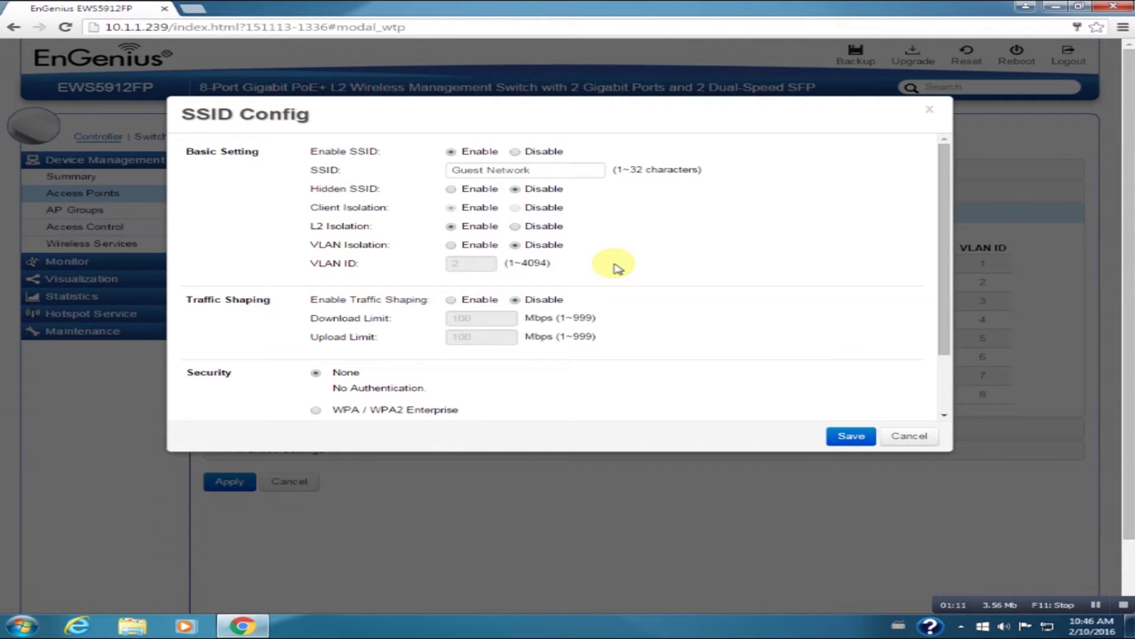
{"action": "scroll", "coordinate": [618, 269], "scroll_direction": "down", "scroll_amount": 2}
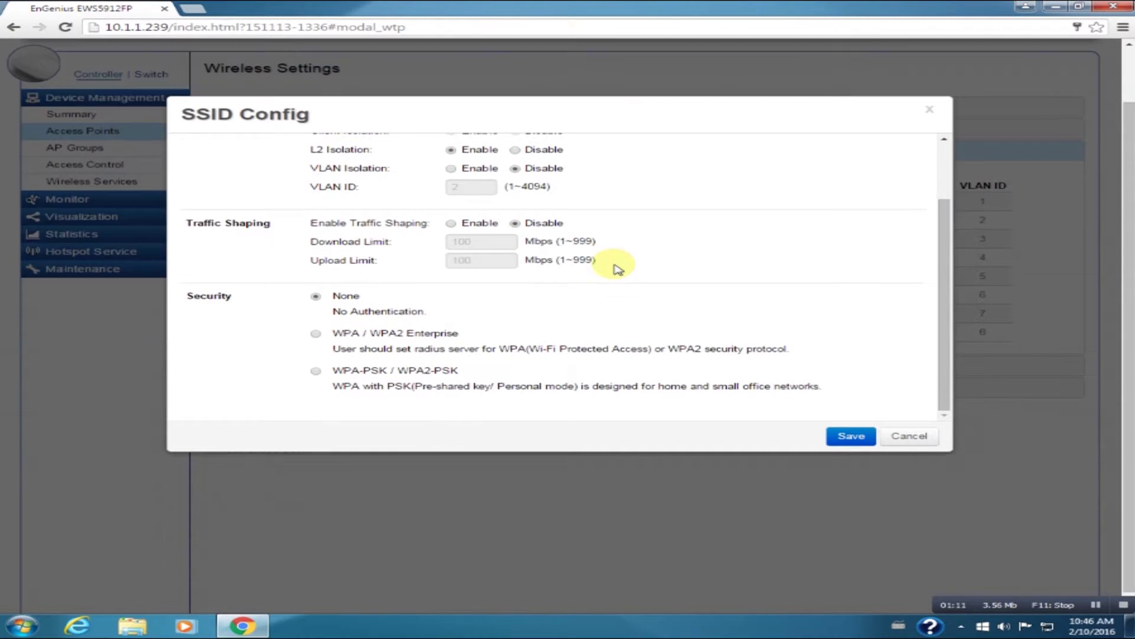
Step: Secure it with WPA2-PSK, AES encryption and the saved passphrase
{"action": "left_click", "coordinate": [315, 373]}
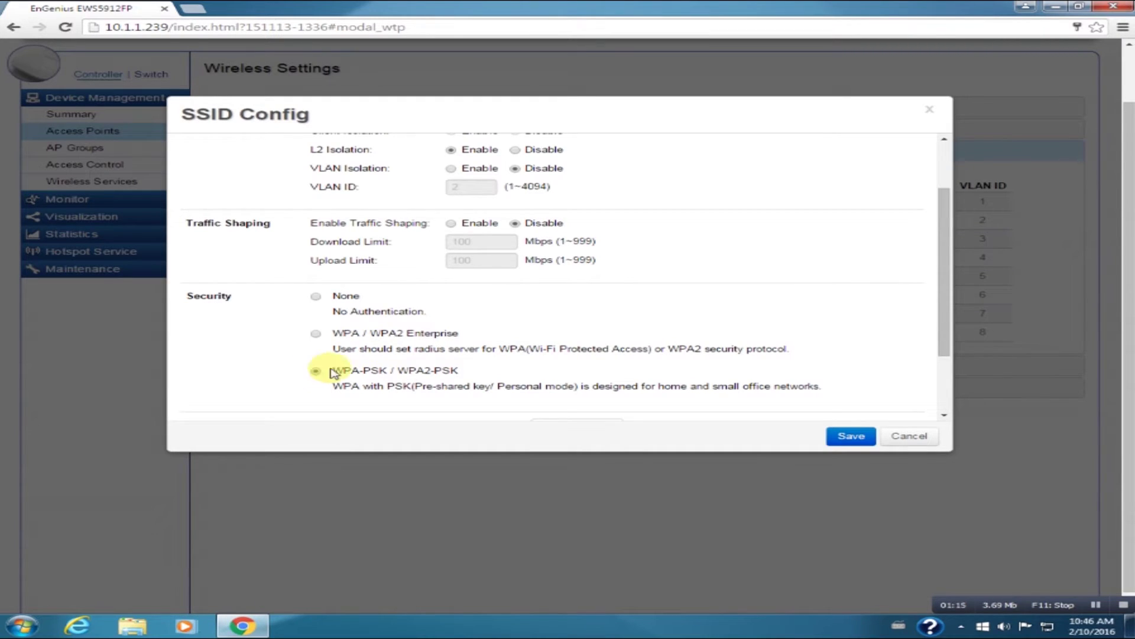
{"action": "scroll", "coordinate": [324, 354], "scroll_direction": "down", "scroll_amount": 1}
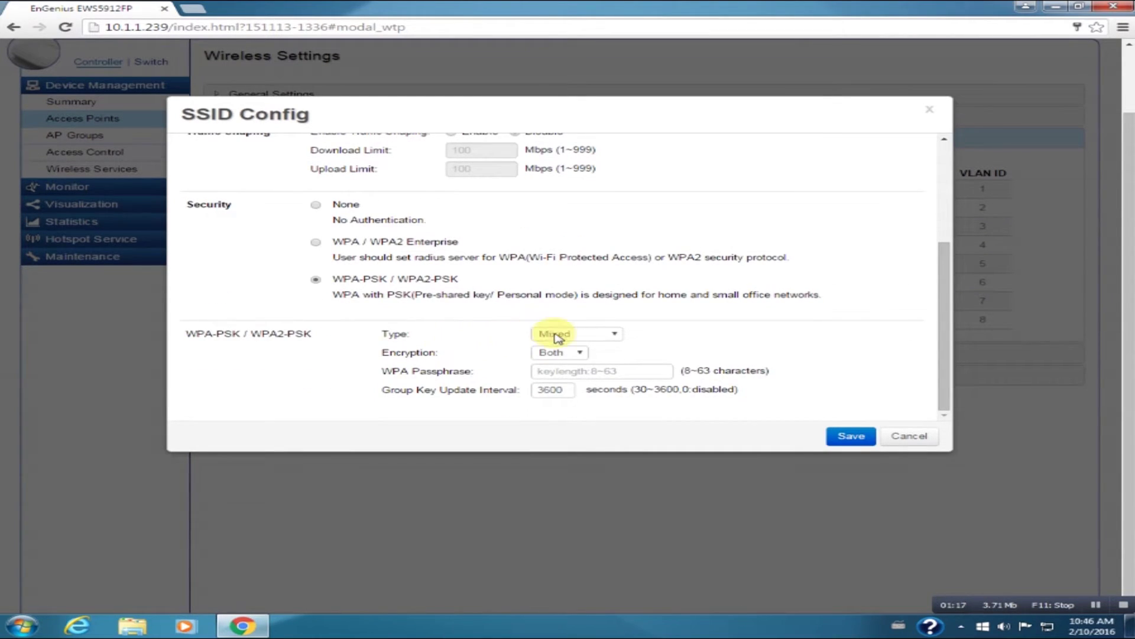
{"action": "left_click", "coordinate": [579, 335]}
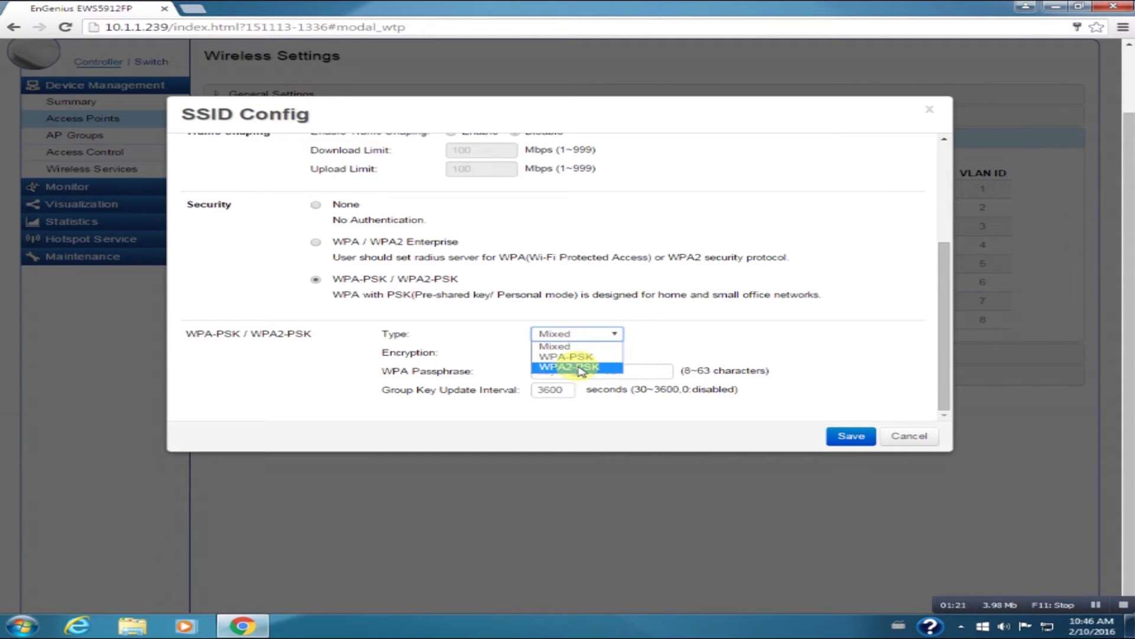
{"action": "left_click", "coordinate": [578, 364]}
{"action": "left_click", "coordinate": [550, 385]}
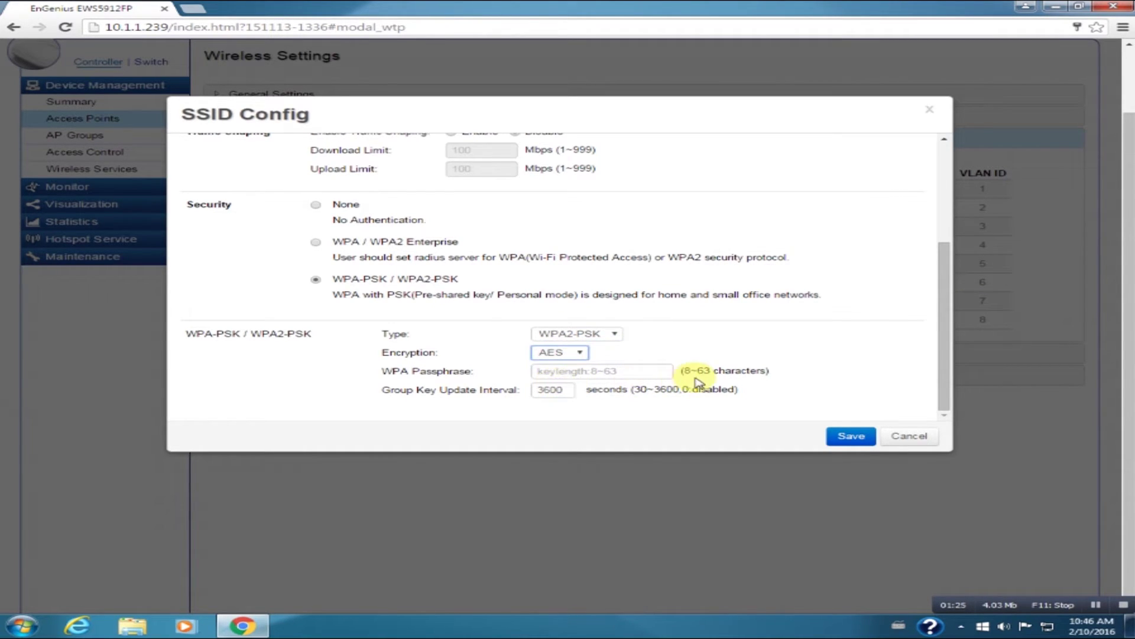
{"action": "left_click", "coordinate": [851, 436]}
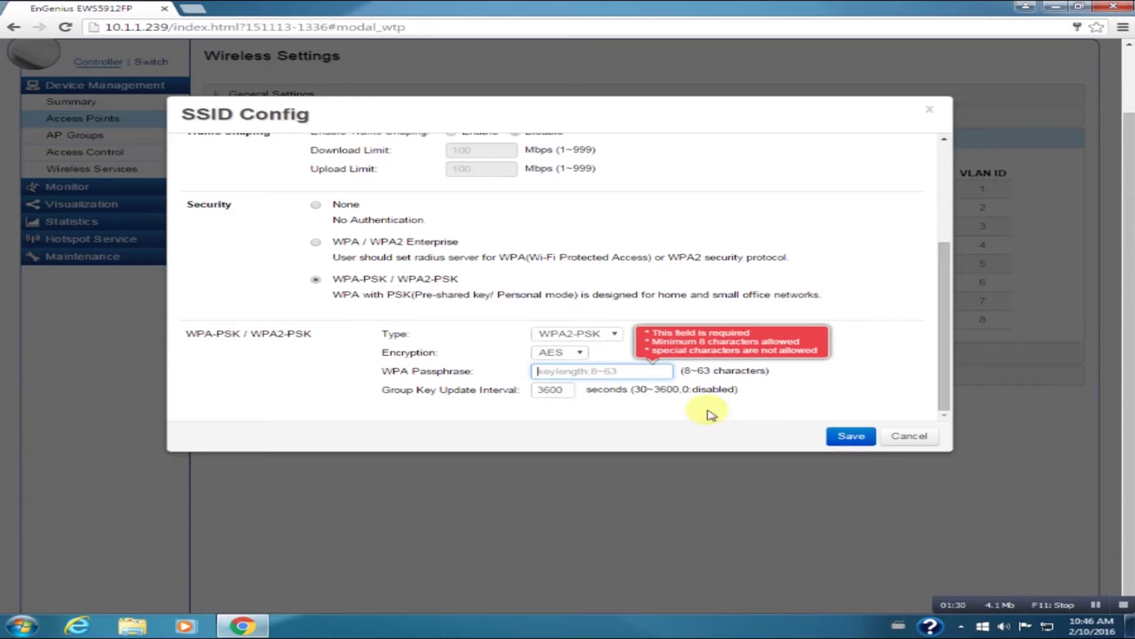
{"action": "left_click", "coordinate": [651, 373]}
{"action": "left_click", "coordinate": [621, 387]}
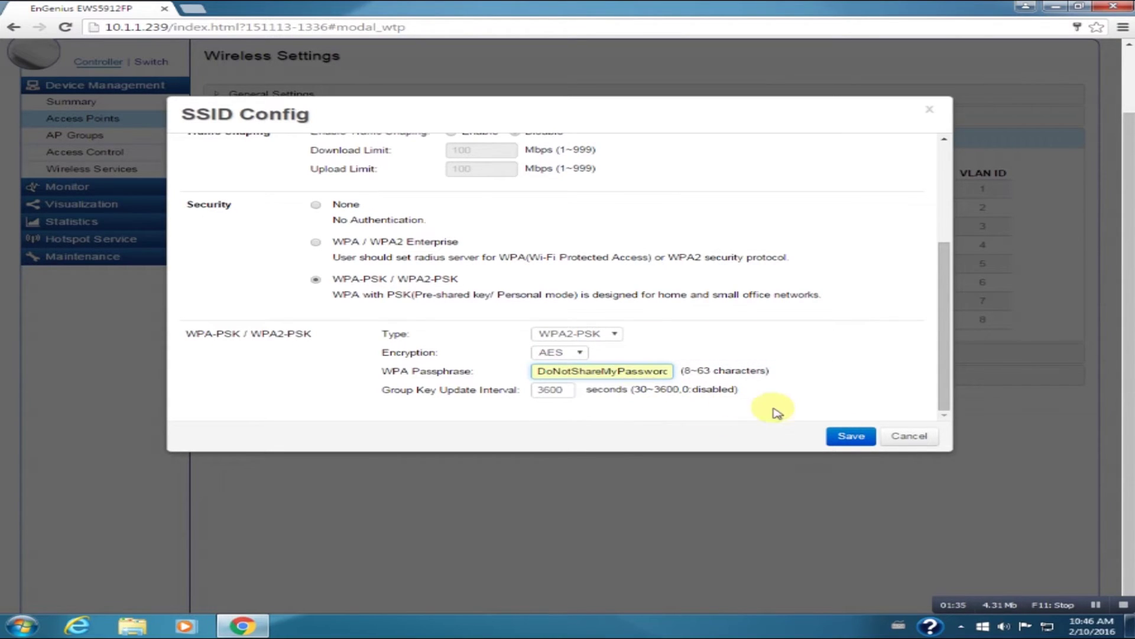
Step: Save the 2.4GHz Guest Network SSID and open the second 5GHz SSID, EnGenius019B85_2-5GHz
{"action": "left_click", "coordinate": [852, 437]}
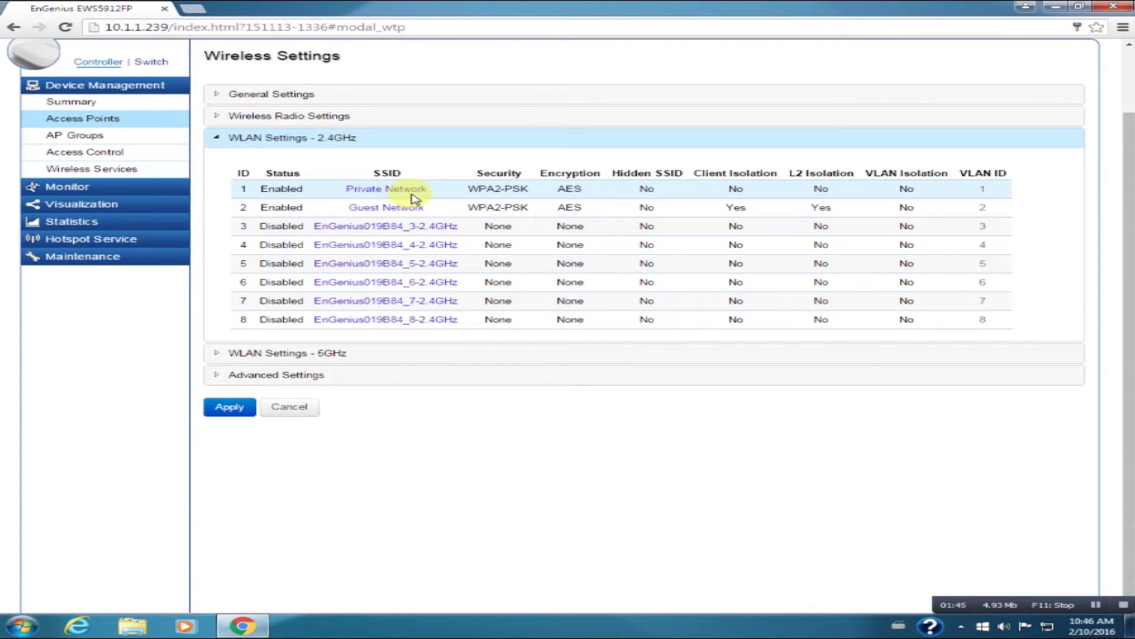
{"action": "left_click", "coordinate": [305, 354]}
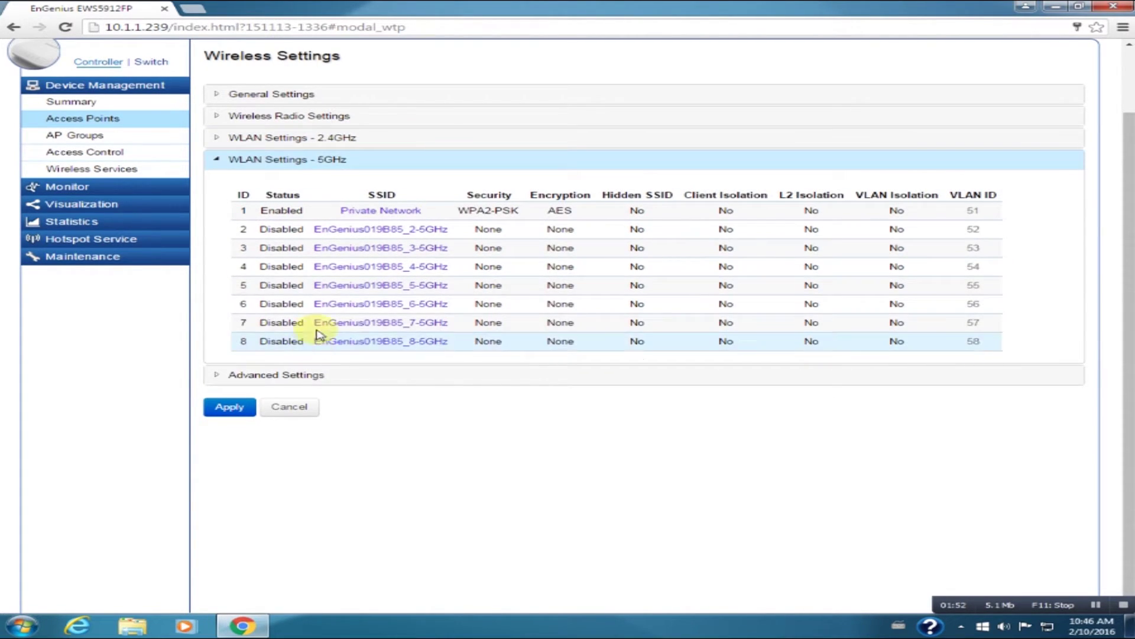
{"action": "left_click", "coordinate": [368, 232]}
Step: Enable the second 5GHz SSID as Guest Network with client and L2 isolation
{"action": "left_click", "coordinate": [451, 154]}
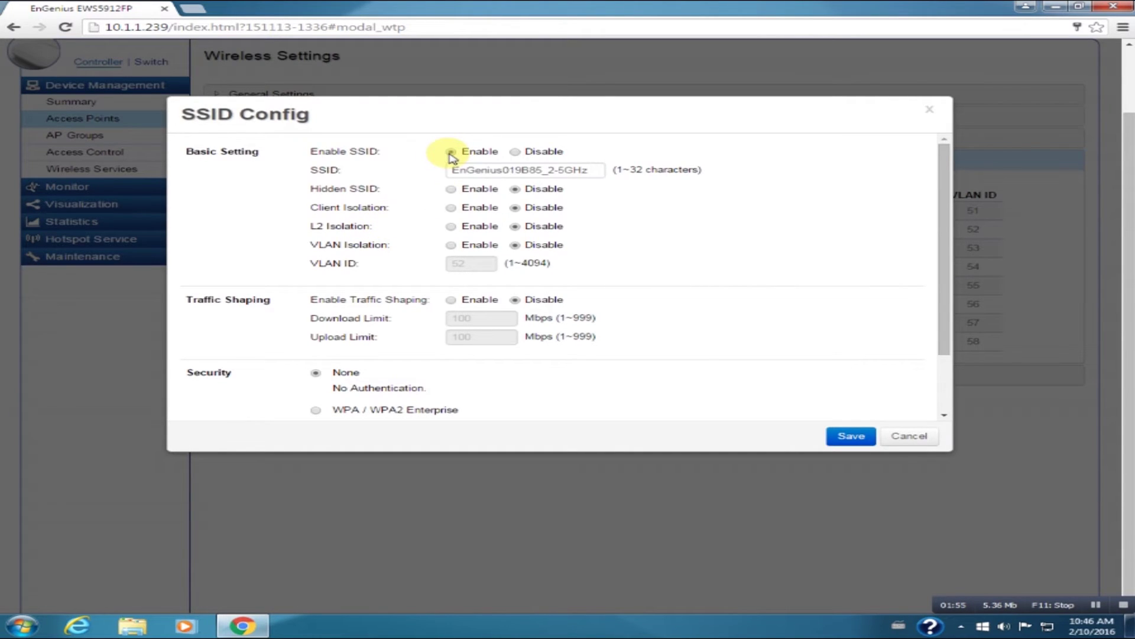
{"action": "triple_click", "coordinate": [484, 170]}
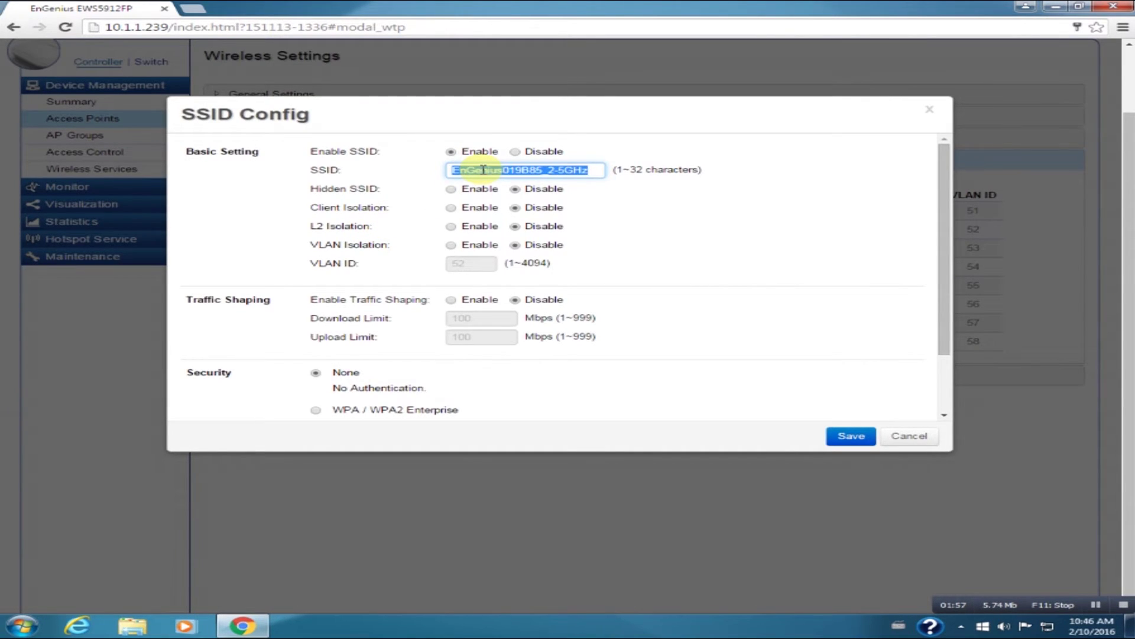
{"action": "type", "text": "Guest "}
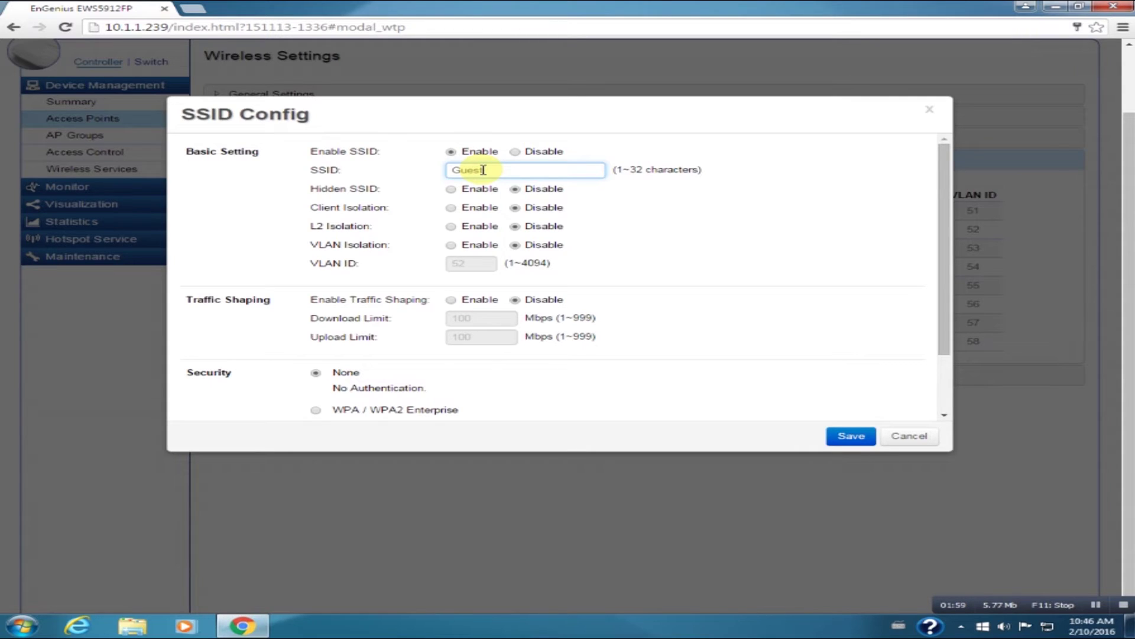
{"action": "type", "text": "Network"}
{"action": "left_click", "coordinate": [451, 208]}
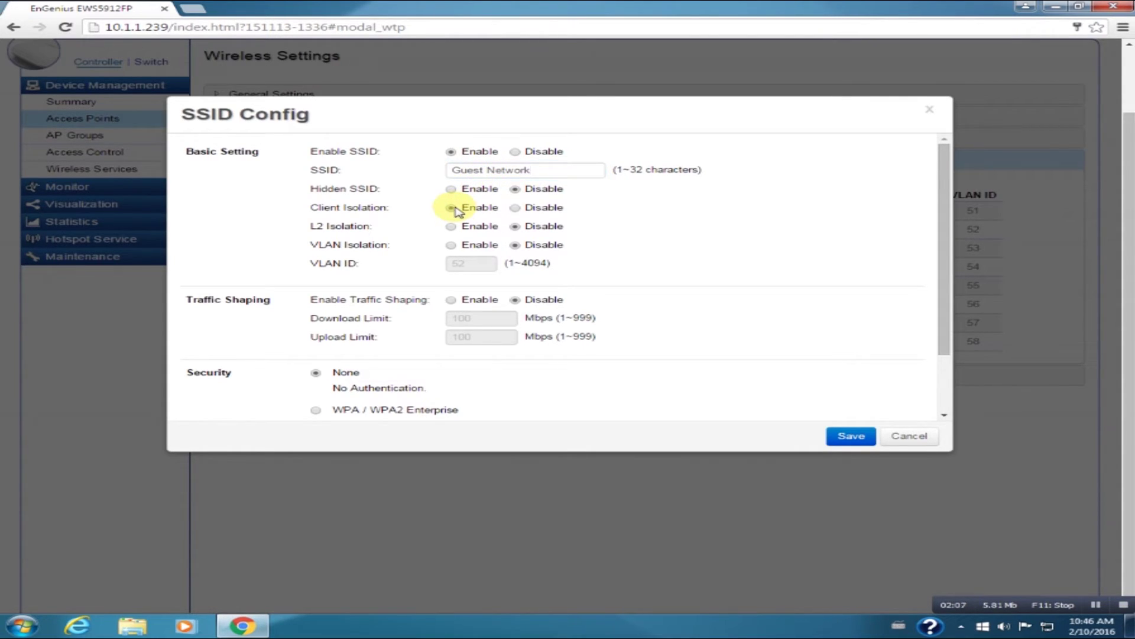
{"action": "left_click", "coordinate": [451, 226]}
{"action": "scroll", "coordinate": [479, 221], "scroll_direction": "down", "scroll_amount": 2}
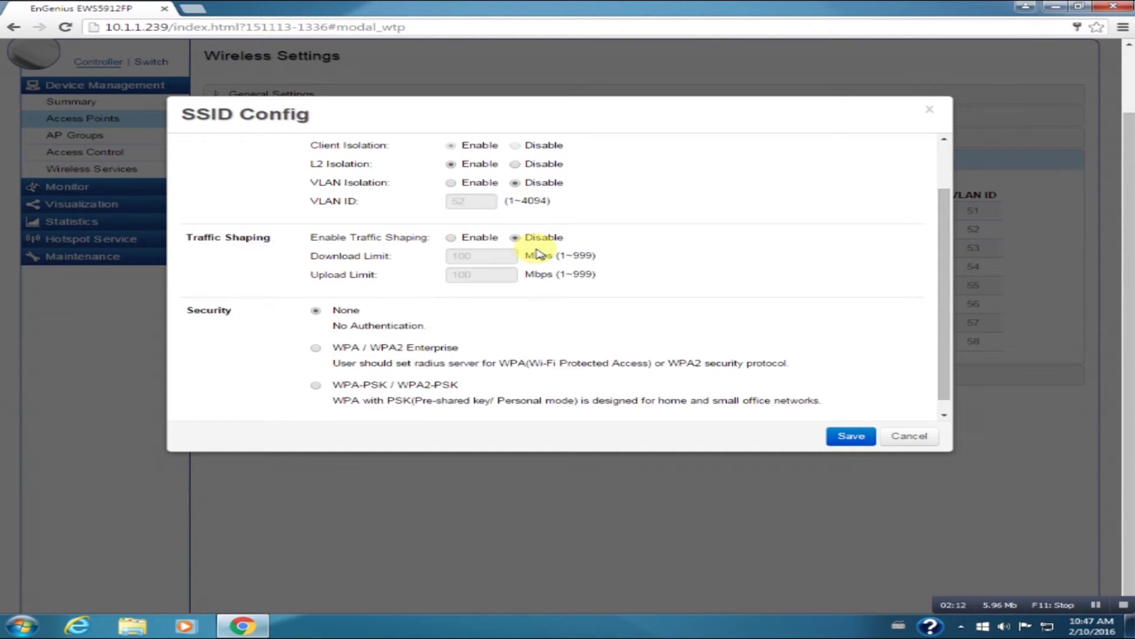
Step: Secure it with WPA2-PSK, AES and the saved passphrase, then save
{"action": "left_click", "coordinate": [316, 372]}
{"action": "scroll", "coordinate": [444, 354], "scroll_direction": "down", "scroll_amount": 2}
{"action": "left_click", "coordinate": [577, 334]}
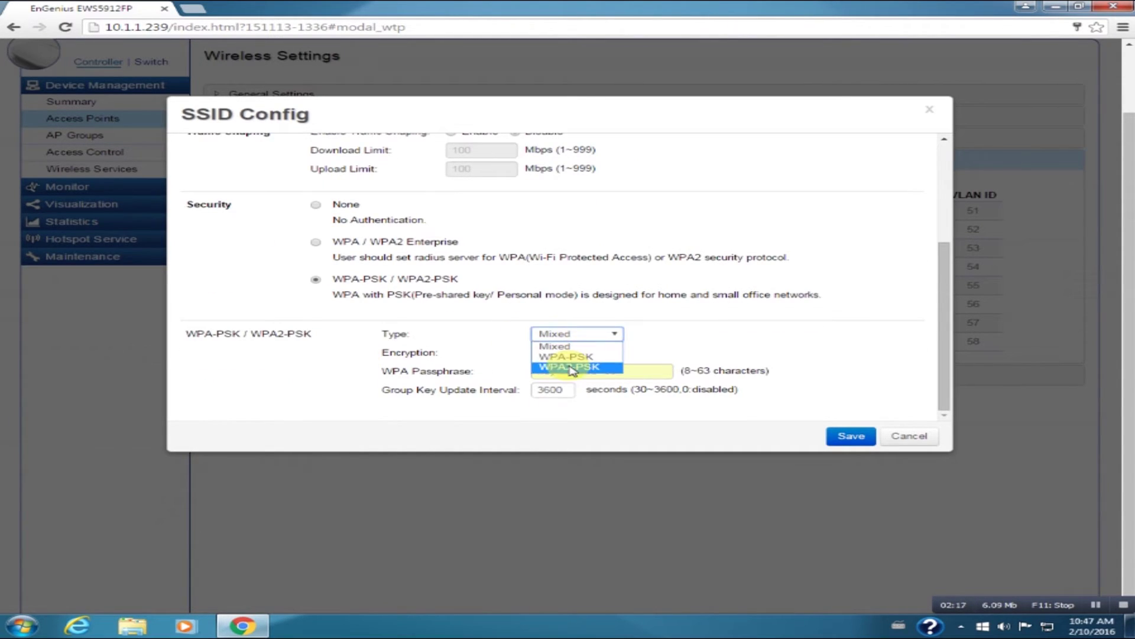
{"action": "left_click", "coordinate": [569, 370]}
{"action": "left_click", "coordinate": [559, 352]}
{"action": "left_click", "coordinate": [561, 373]}
{"action": "left_click", "coordinate": [561, 372]}
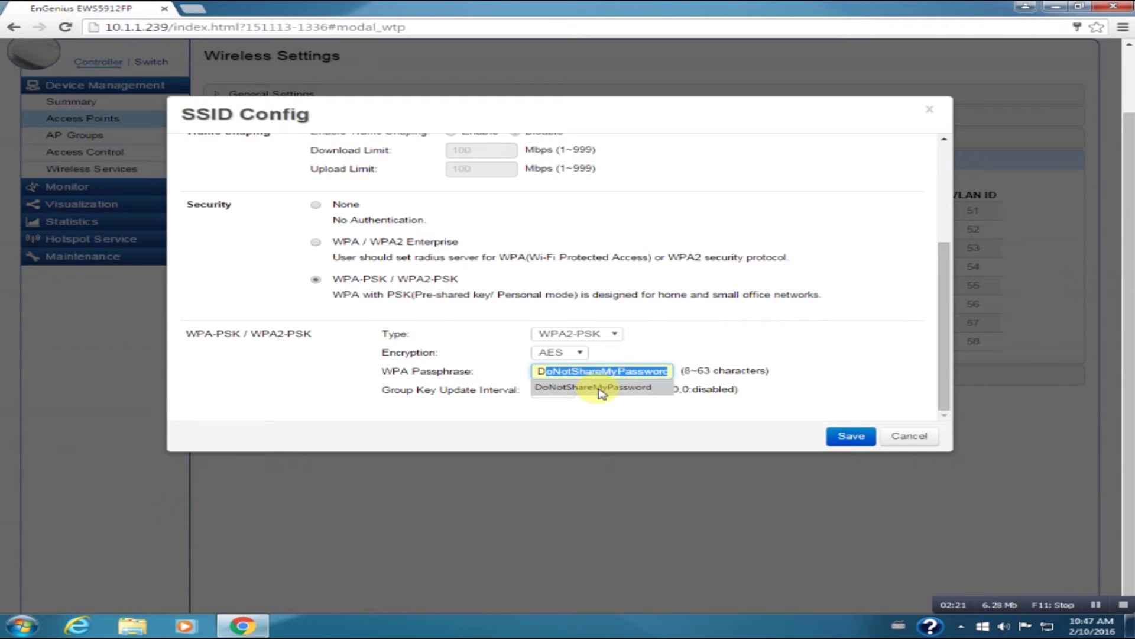
{"action": "left_click", "coordinate": [588, 386]}
{"action": "left_click", "coordinate": [850, 437]}
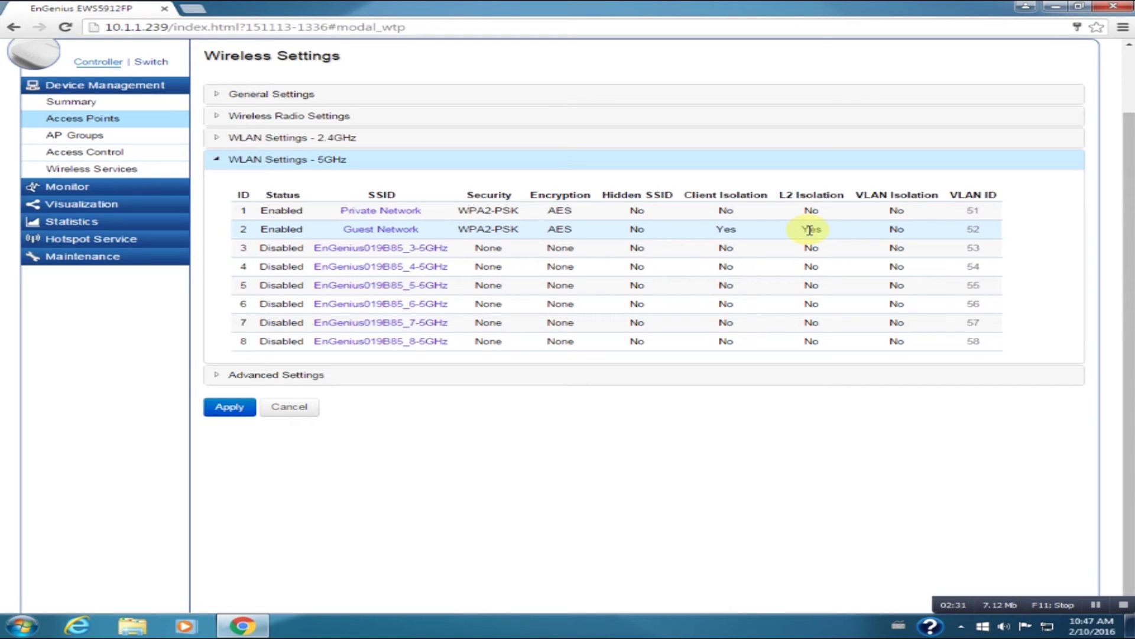
Step: Apply the wireless changes and dismiss the 'Applying Change Successful' message
{"action": "left_click", "coordinate": [229, 410]}
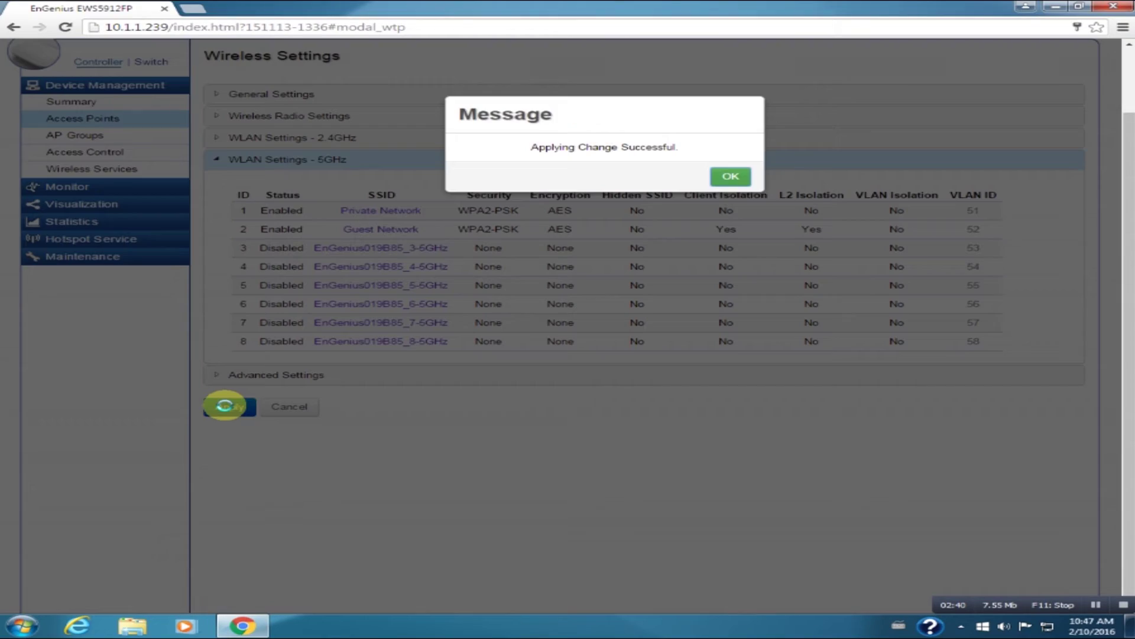
{"action": "left_click", "coordinate": [730, 176]}
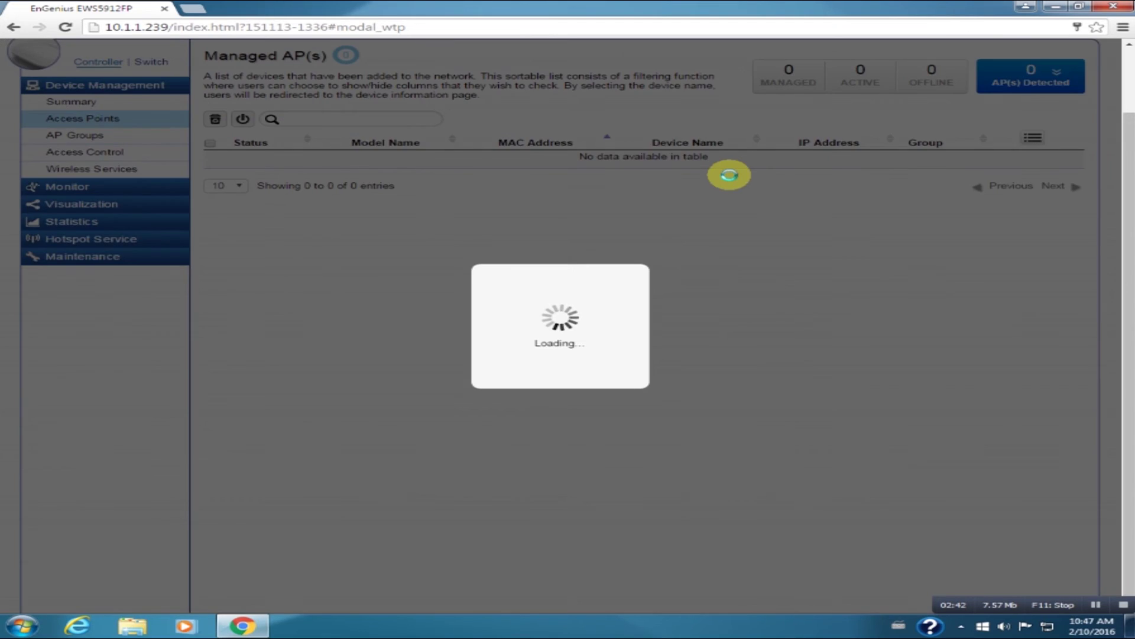